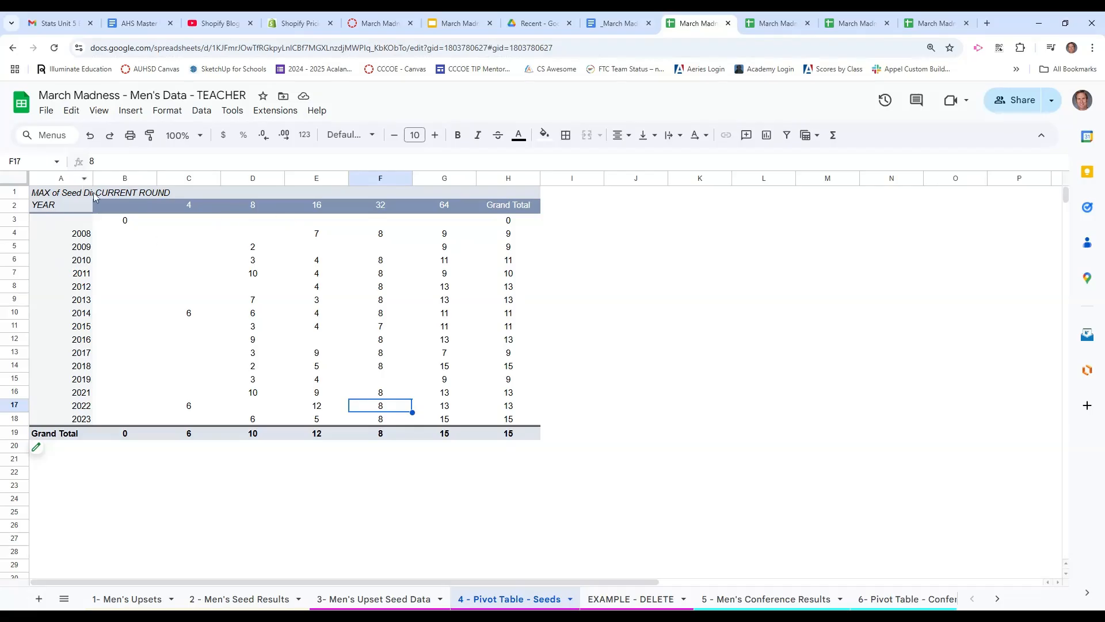
Examine the tournament round columns from 64 down to 4 in the header of the seeds pivot table.
click(190, 206)
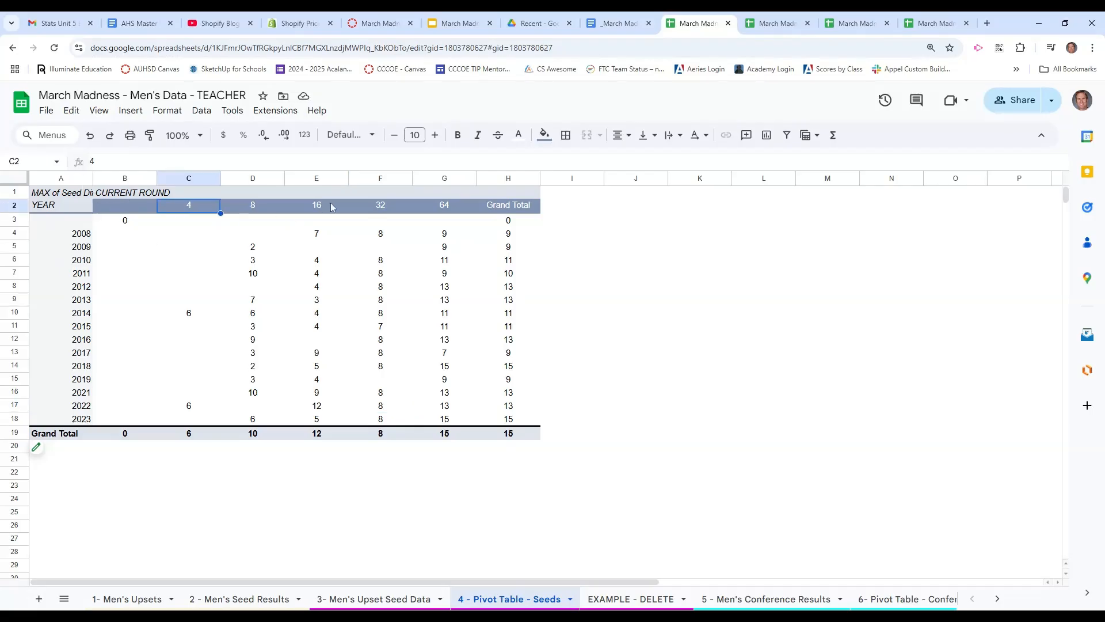
click(449, 209)
click(383, 209)
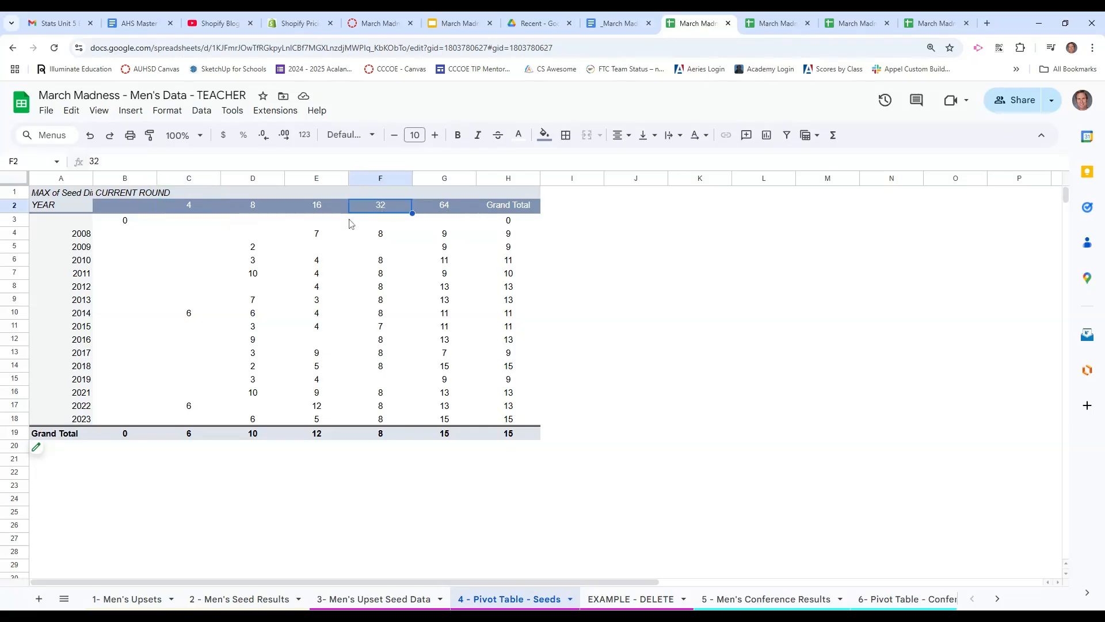
click(324, 211)
click(257, 209)
click(191, 209)
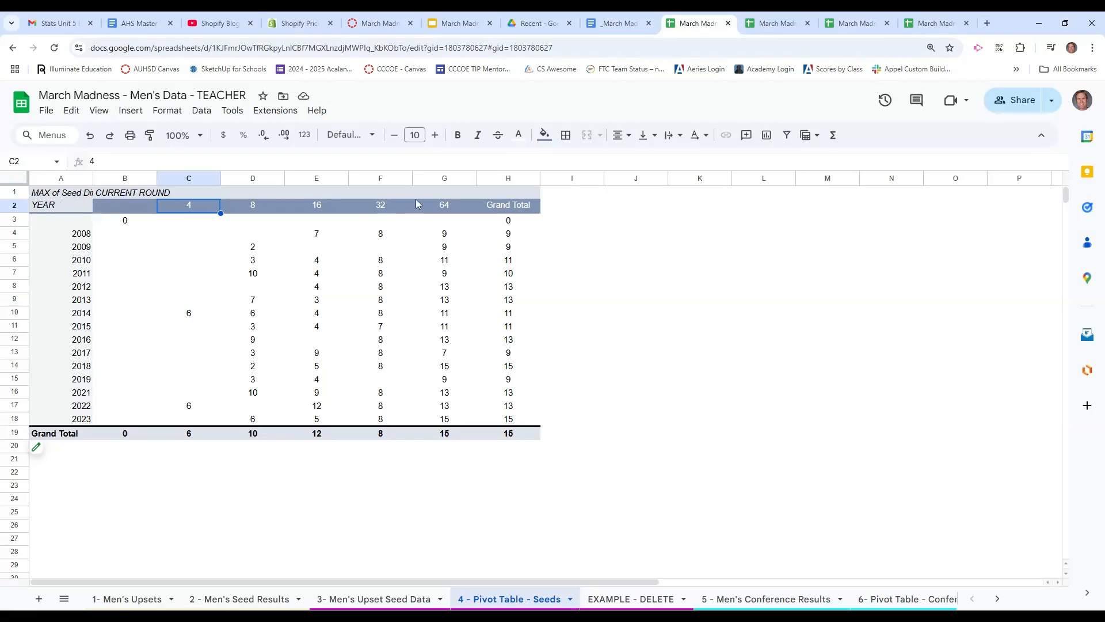
Examine the maximum seed differences in the round of 64 for 2023, 2018, and 2008 to 2010.
click(449, 424)
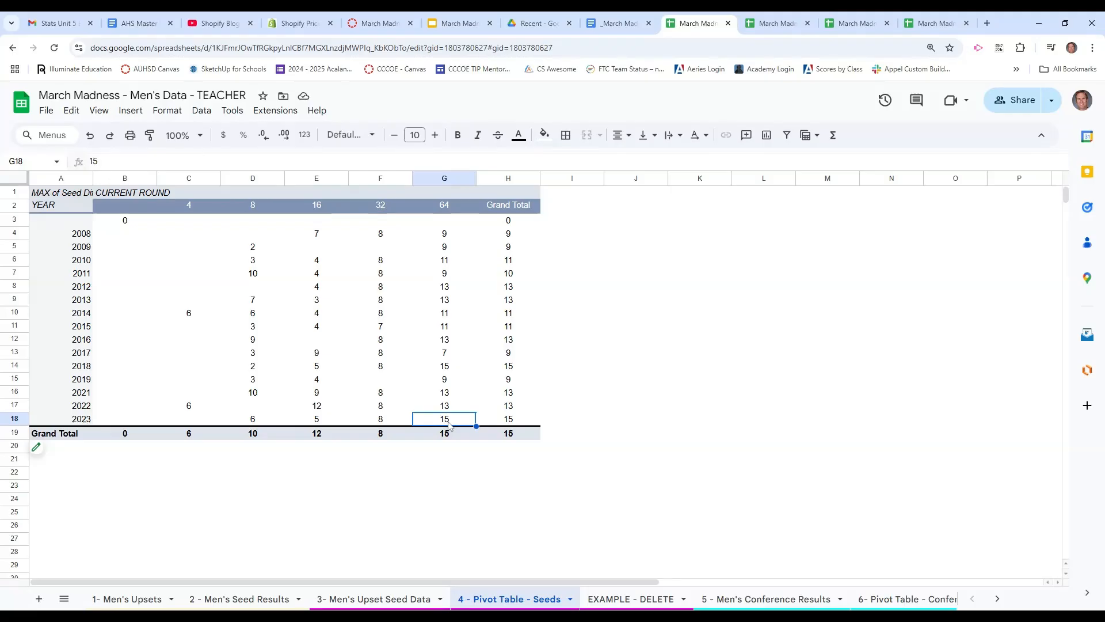
click(448, 369)
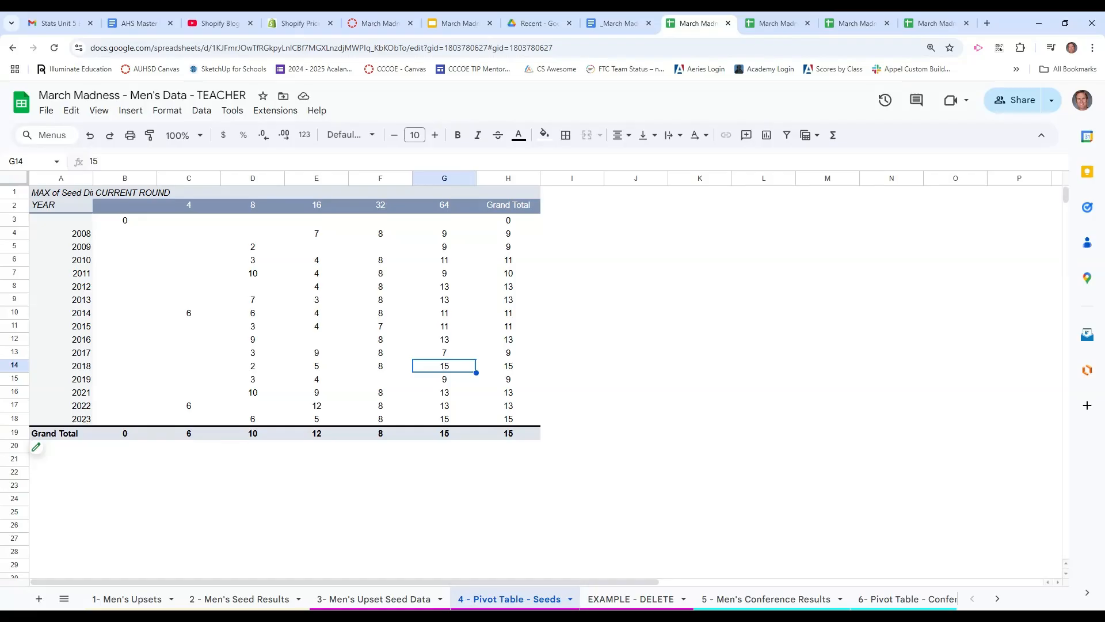
click(441, 234)
click(446, 246)
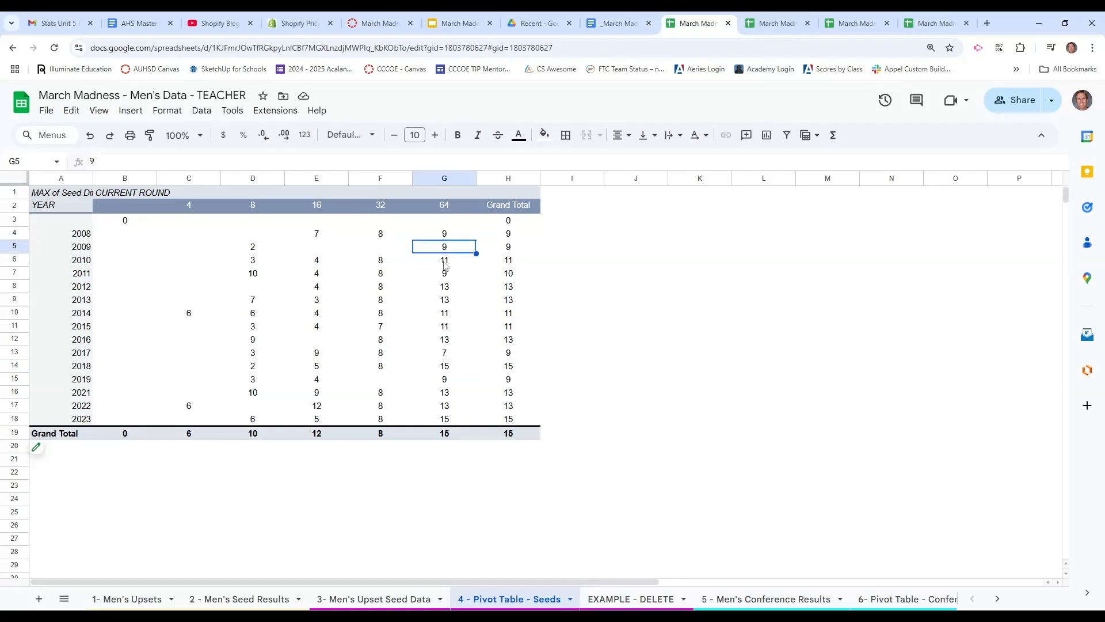
click(444, 261)
click(447, 246)
click(448, 235)
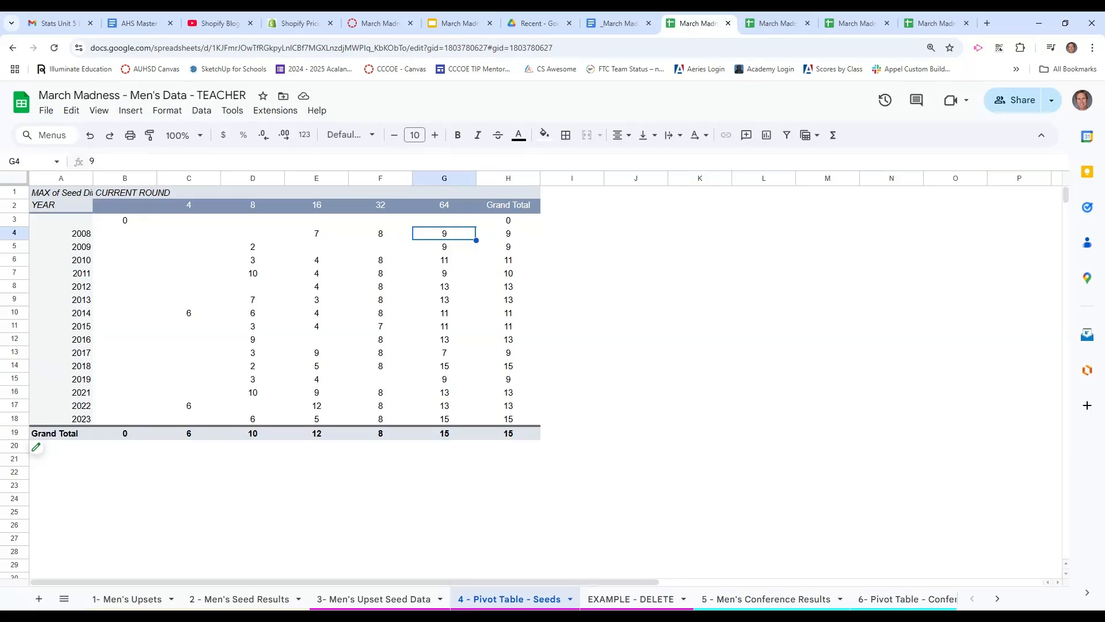
Open the empty pivot table on the EXAMPLE - DELETE sheet for editing and widen the pivot table editor.
click(594, 602)
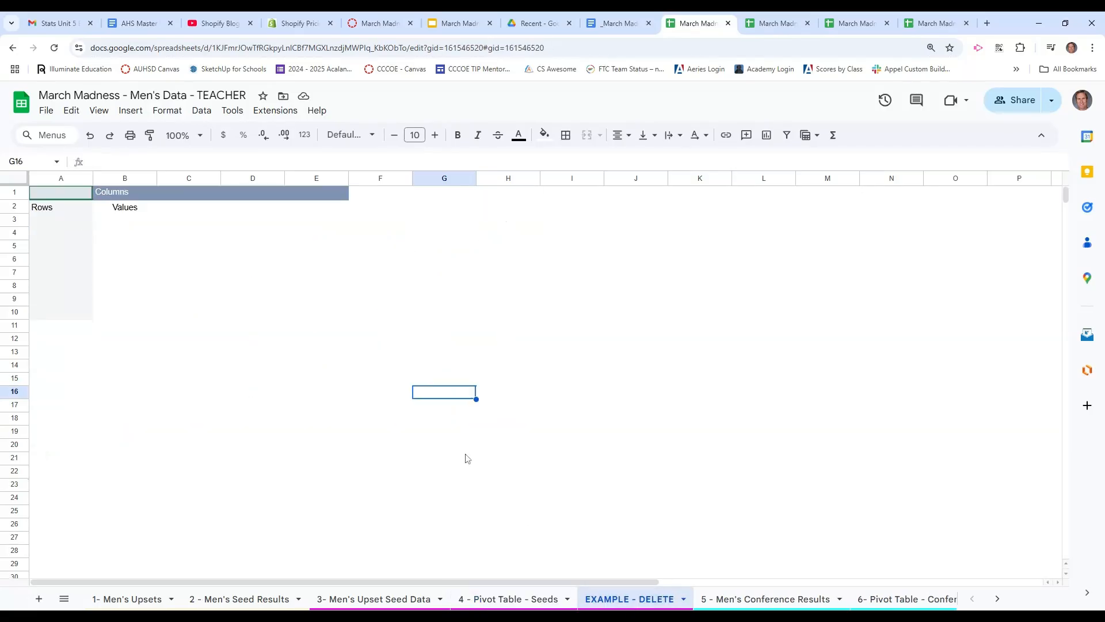
mouse_move(175, 208)
click(144, 260)
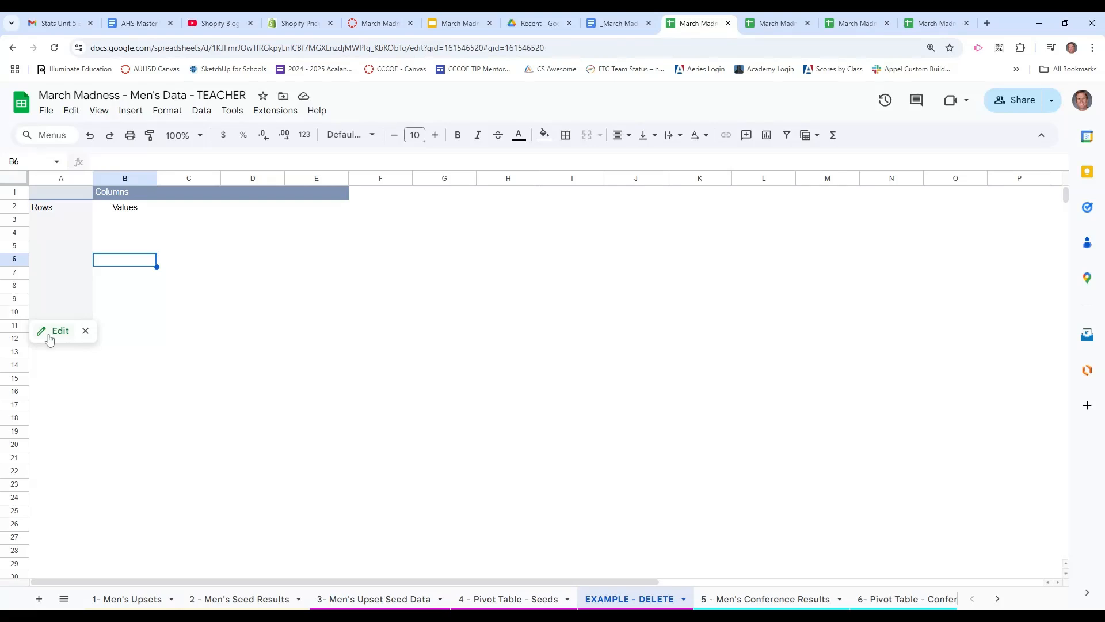
click(50, 337)
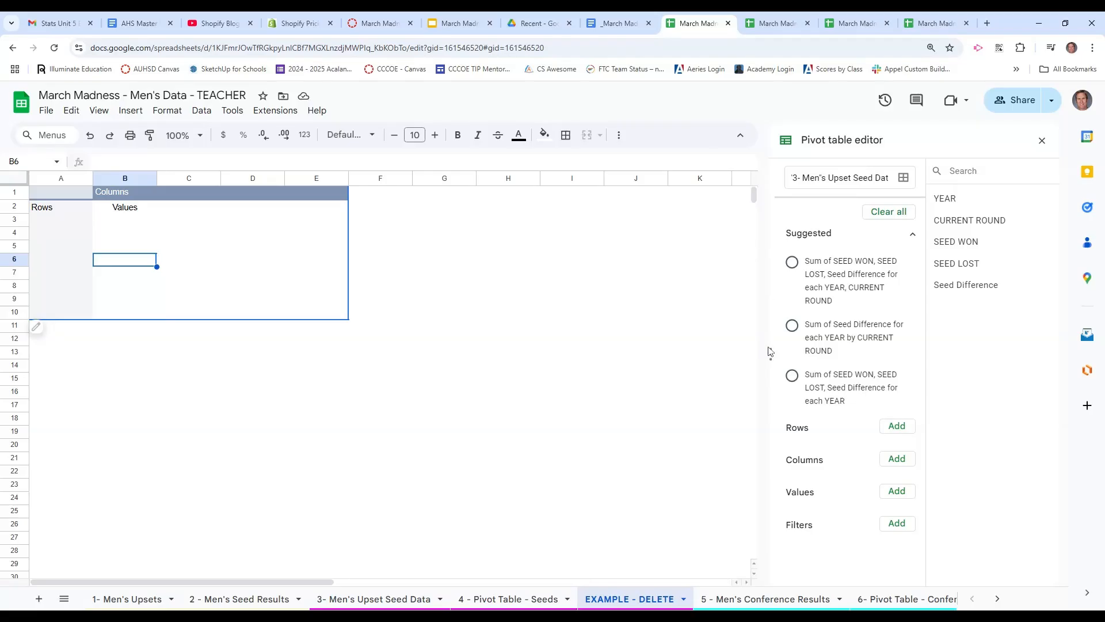
drag(770, 351, 662, 353)
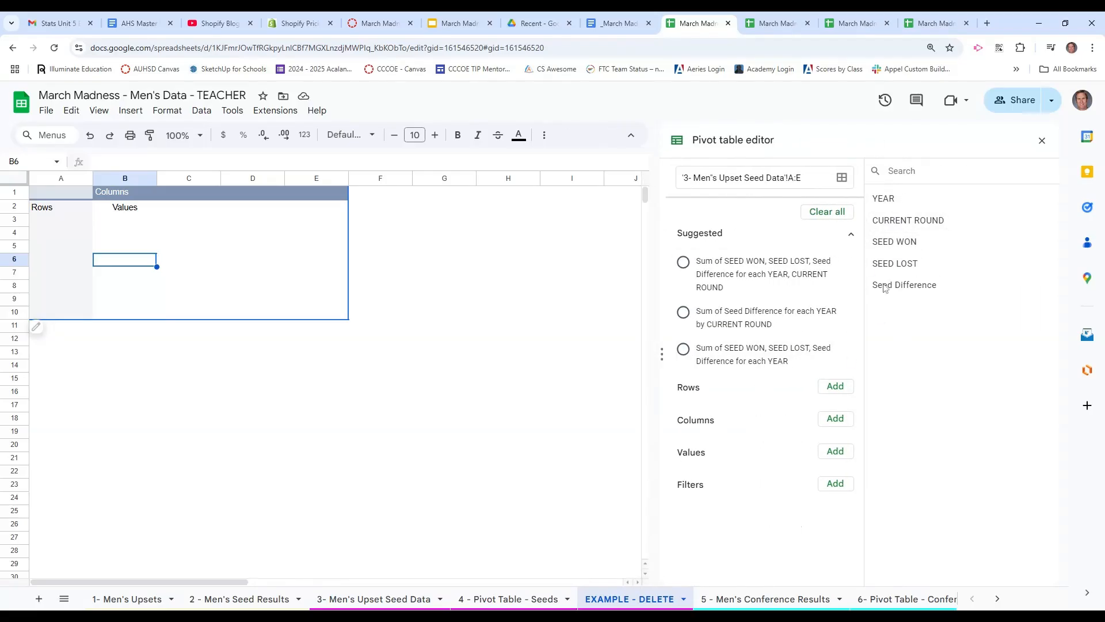
Check the Men's Upset Seed Data source, add YEAR as the example pivot table's rows, and compare with the finished seeds pivot table.
click(366, 601)
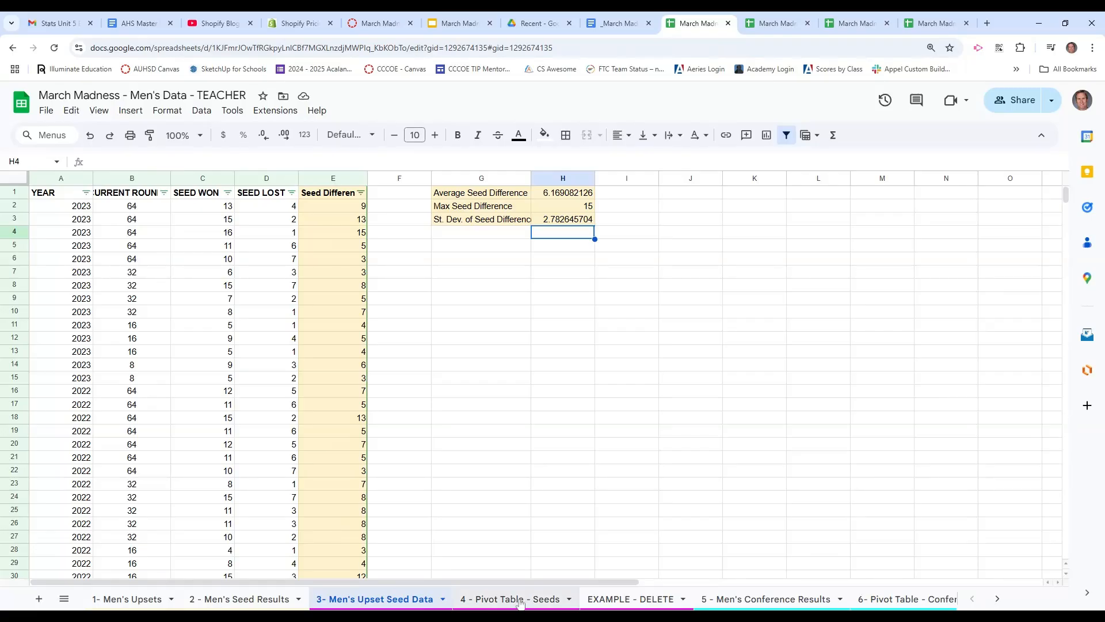
click(620, 601)
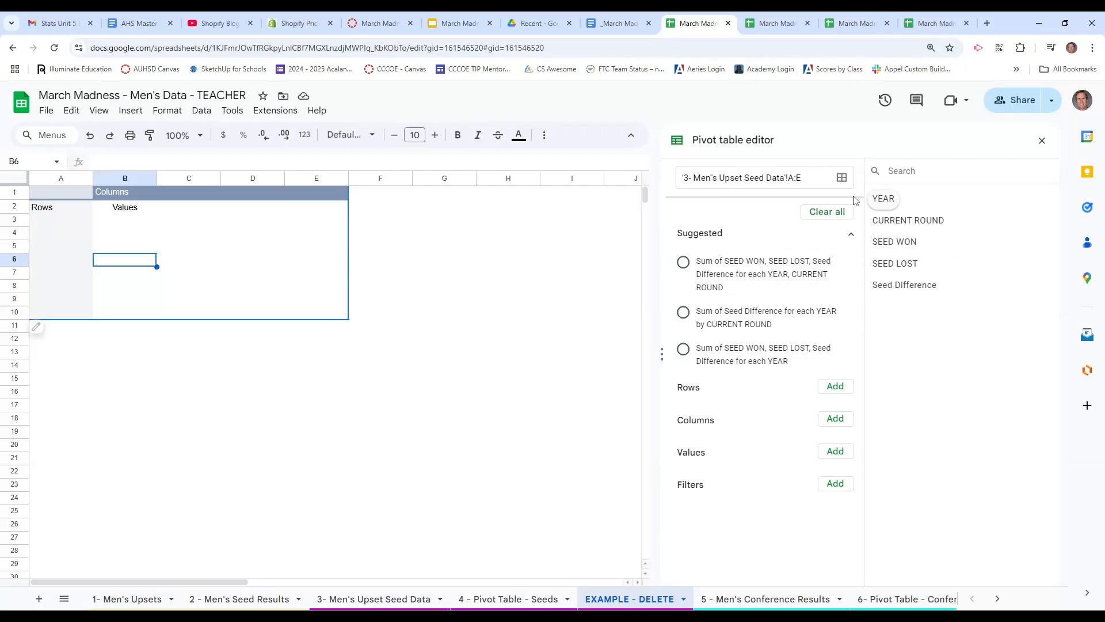
drag(884, 198, 705, 410)
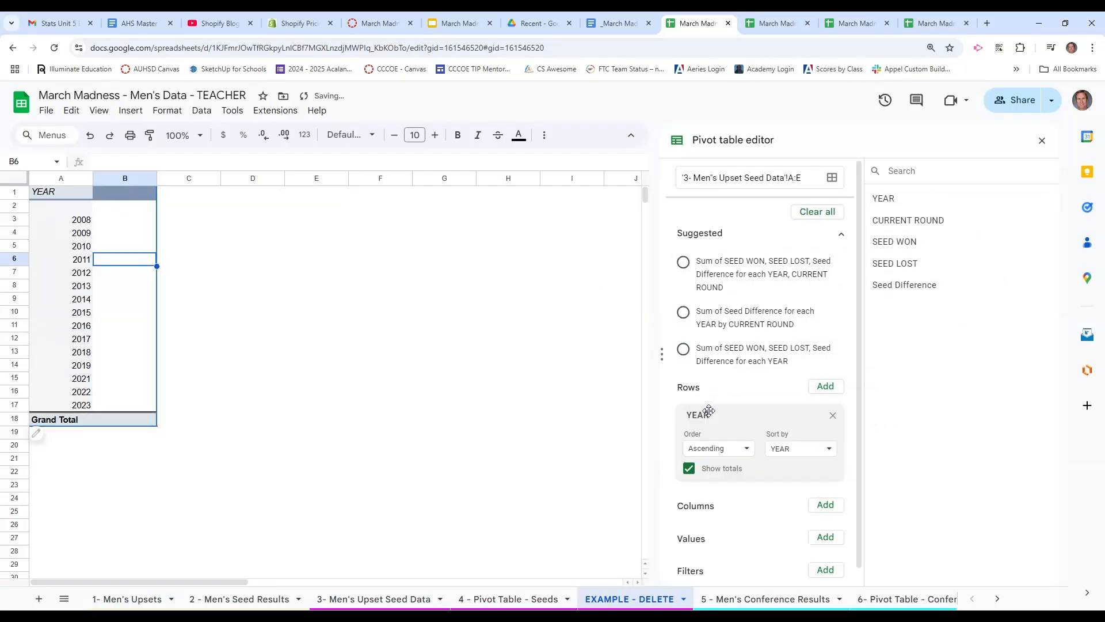
click(496, 599)
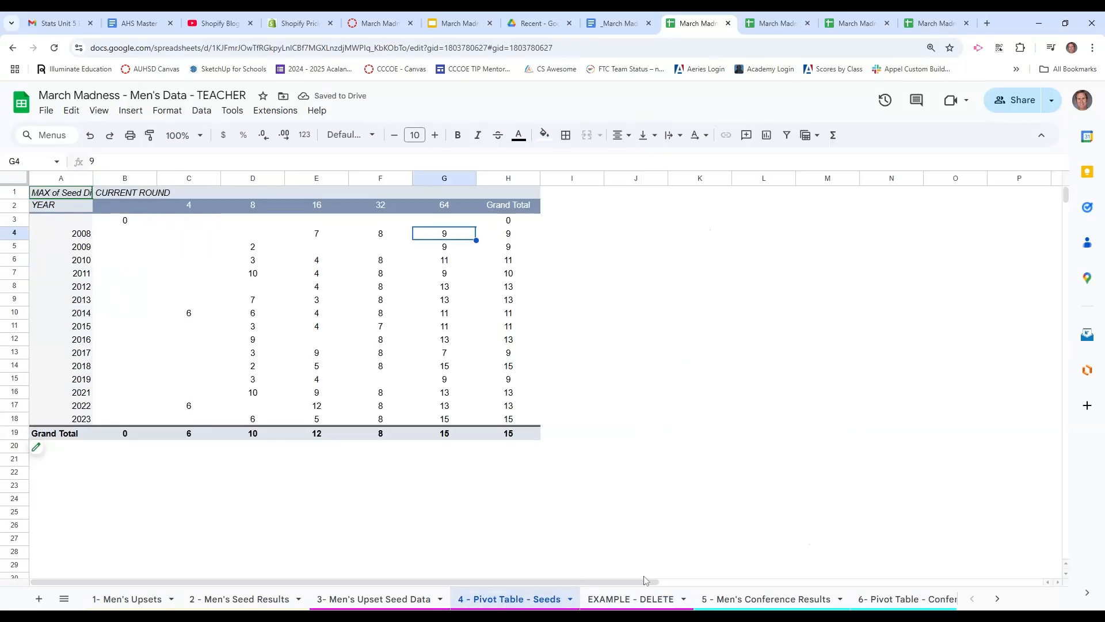
click(652, 602)
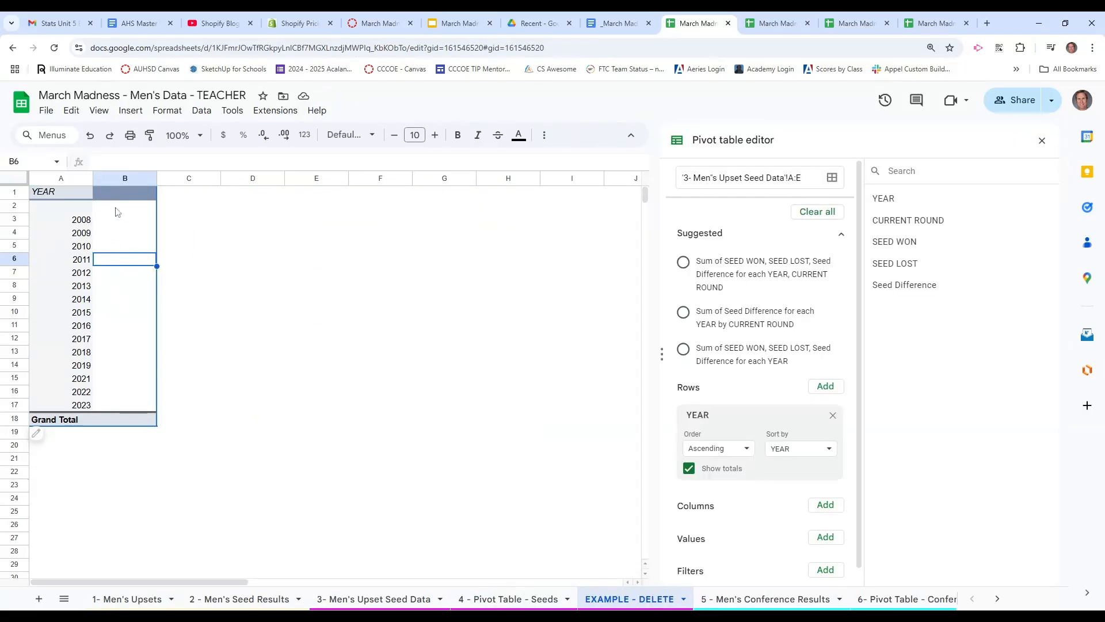
Add Seed Difference as the pivot table's values and summarize it by MAX.
scroll(769, 500, down, 1)
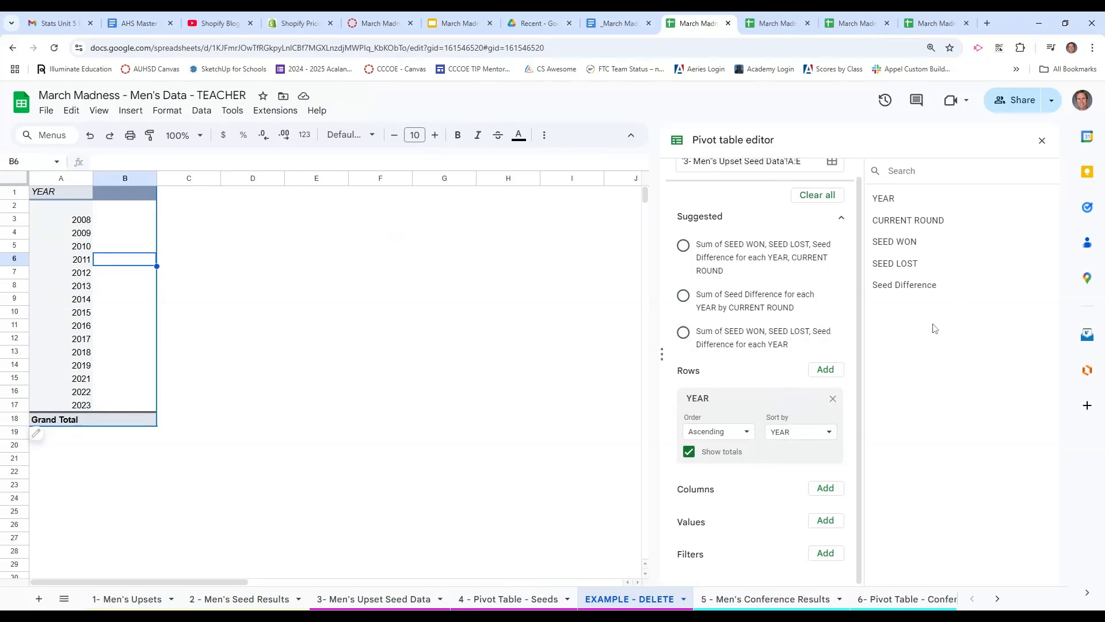
drag(915, 286, 729, 556)
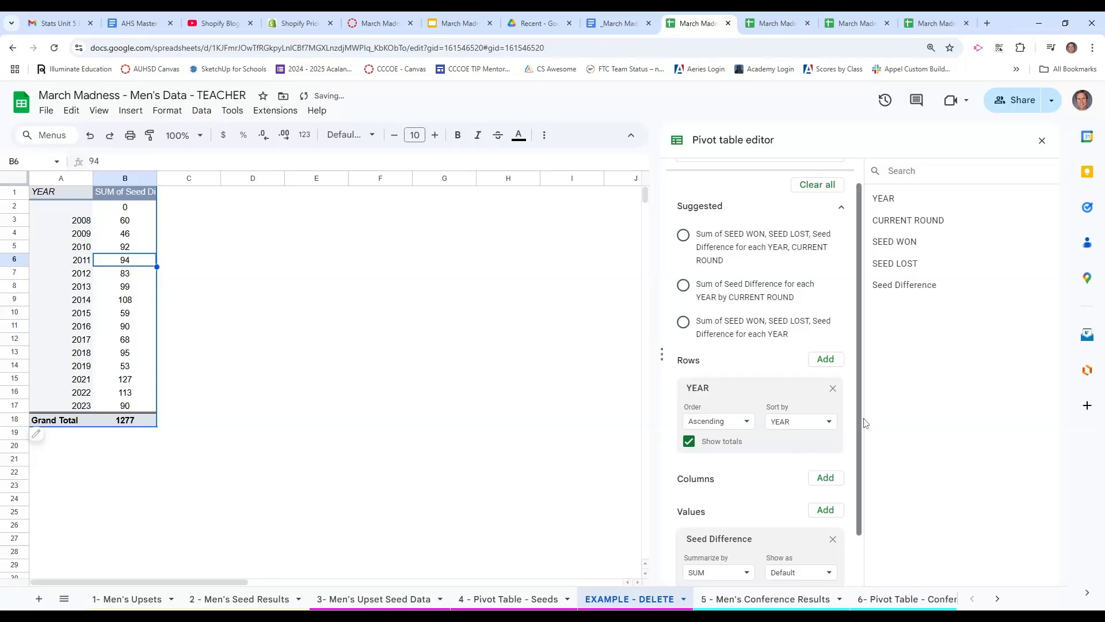
drag(857, 419, 851, 506)
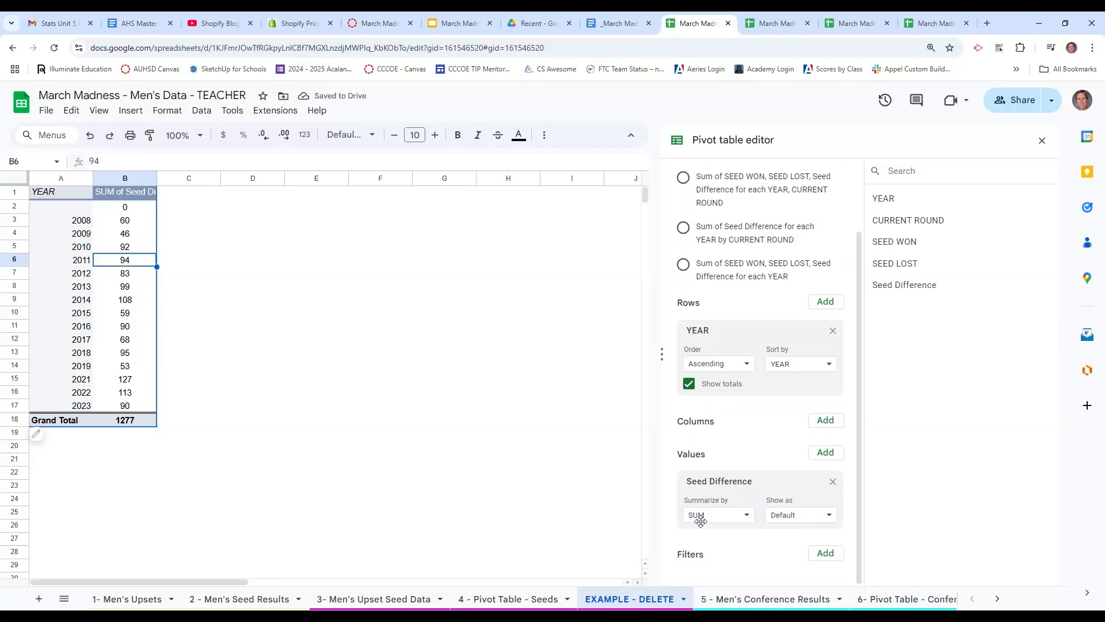
click(747, 514)
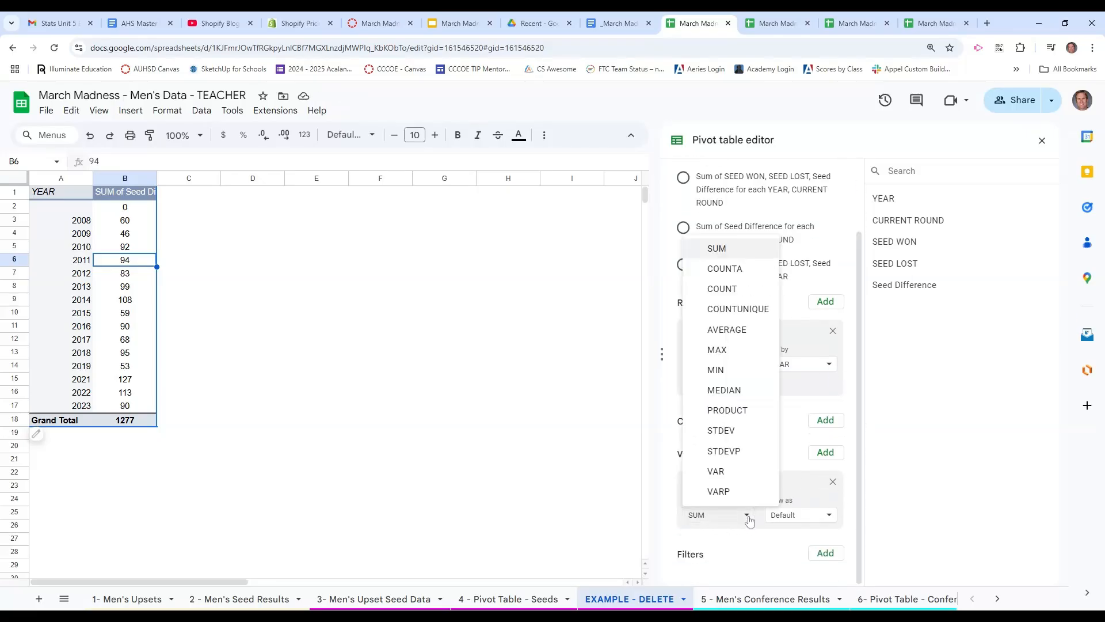
click(727, 350)
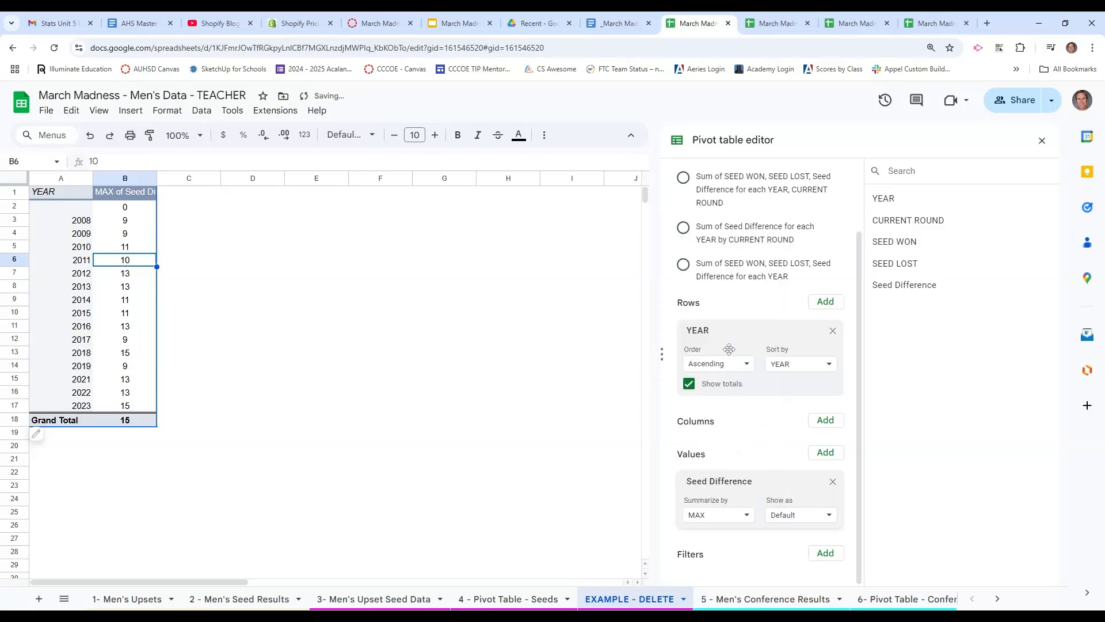
Check the finished seeds pivot table again and add CURRENT ROUND as the columns of the example pivot table.
click(509, 599)
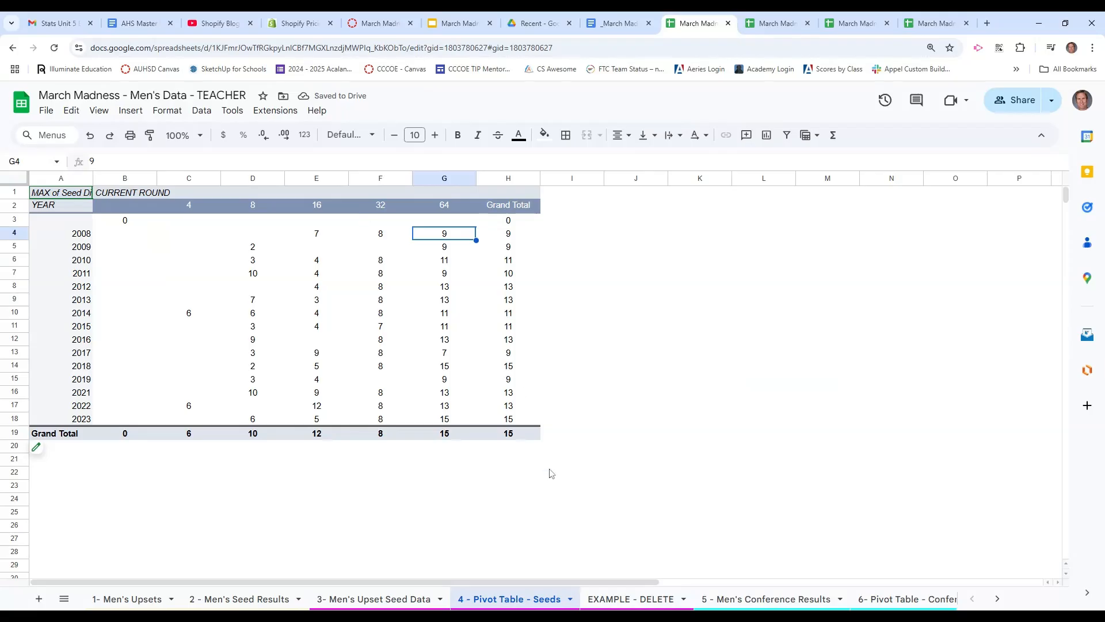
click(633, 599)
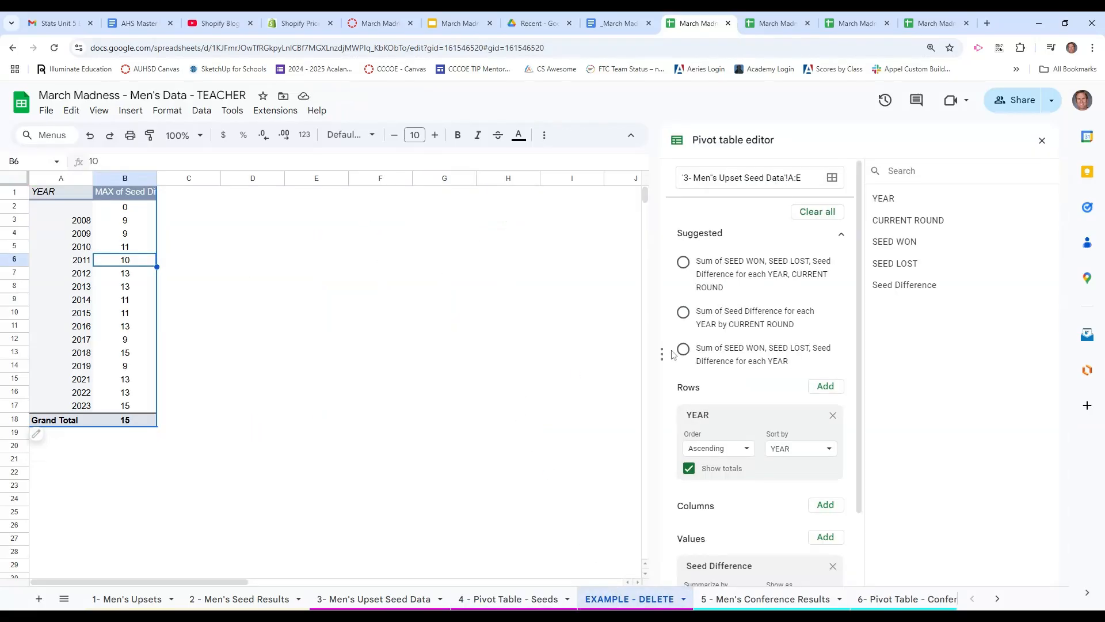
scroll(755, 489, down, 2)
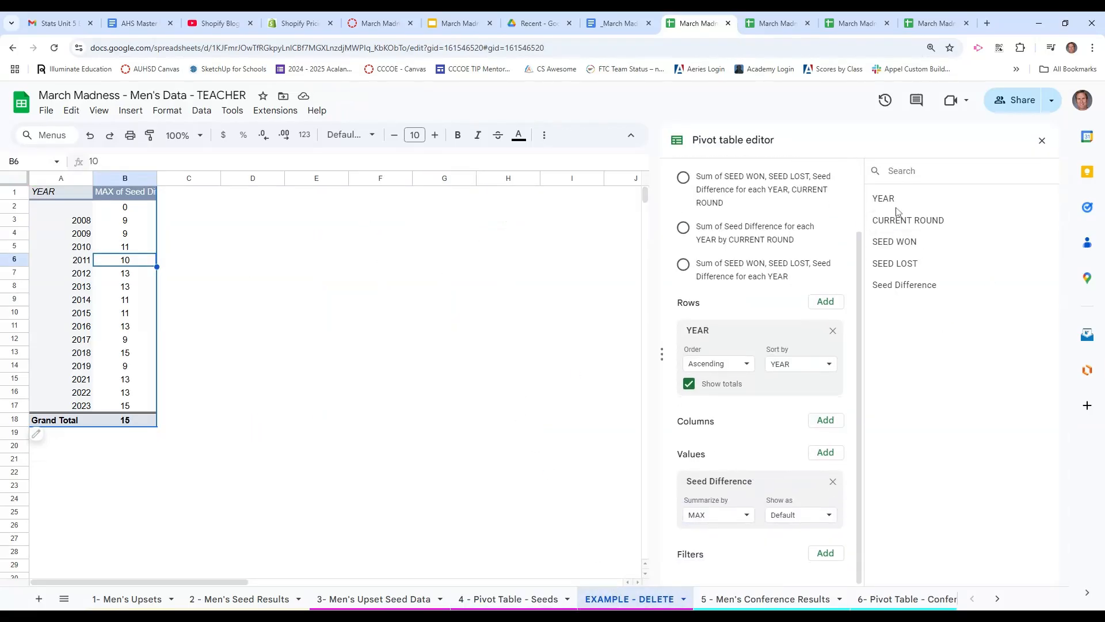
drag(902, 220, 714, 449)
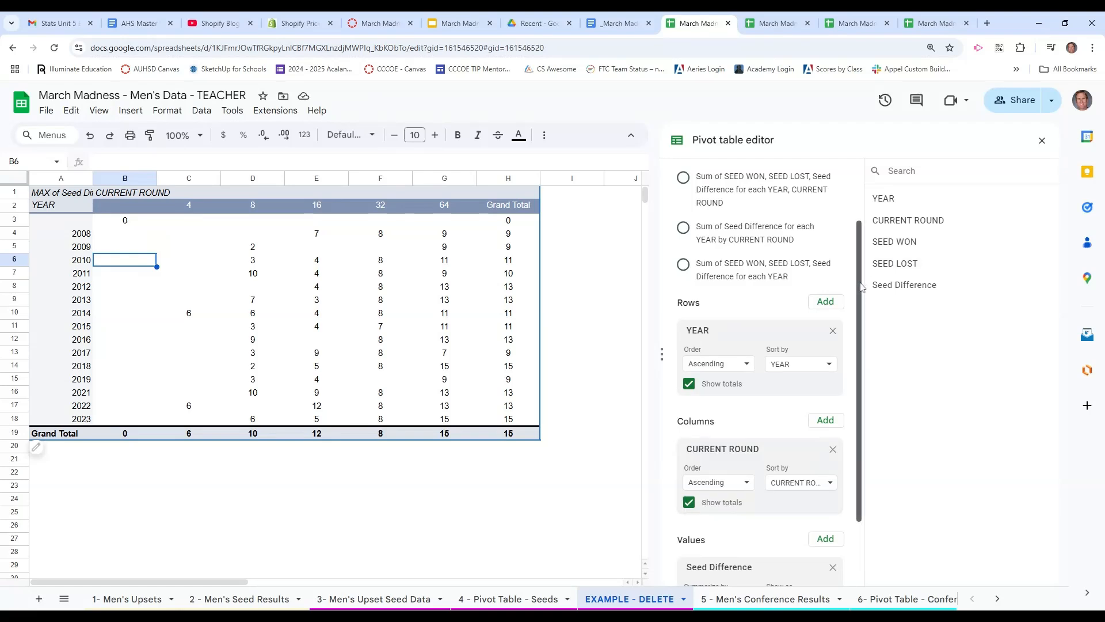
Try a CURRENT ROUND filter that excludes blanks and round 4 from the pivot table, and remove the filter again.
drag(861, 286, 861, 365)
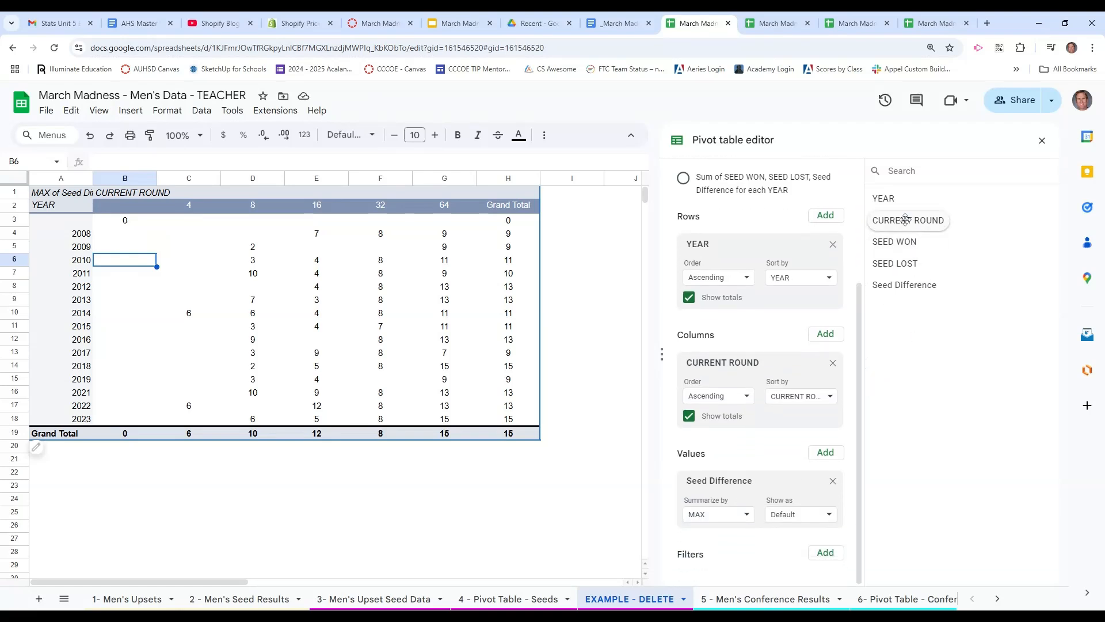
drag(905, 219, 714, 572)
scroll(714, 571, down, 2)
click(773, 550)
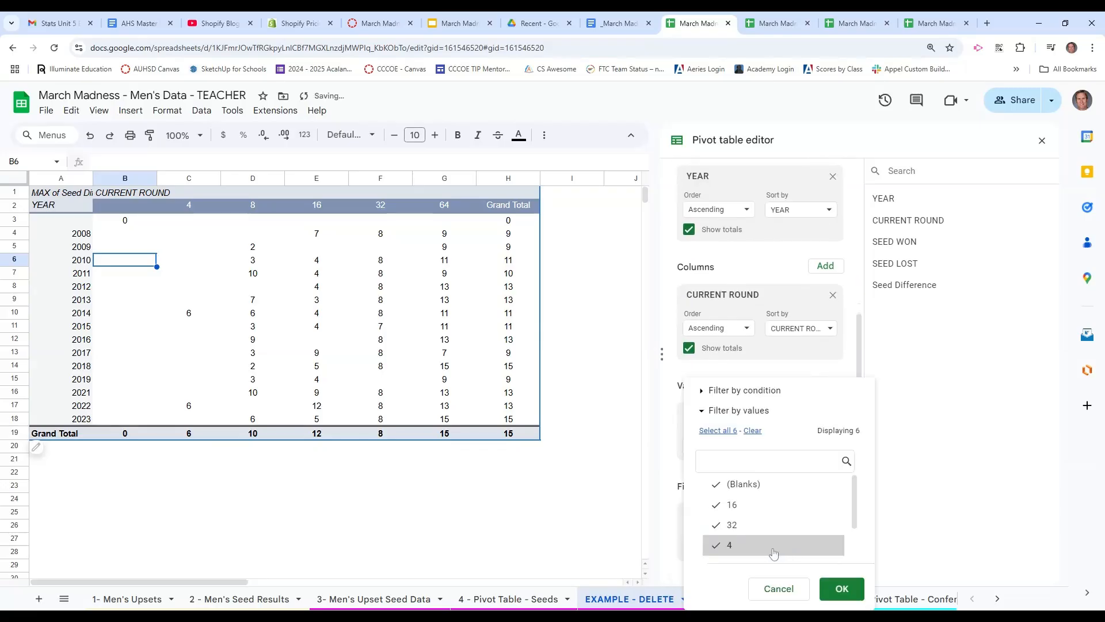
click(716, 484)
click(724, 547)
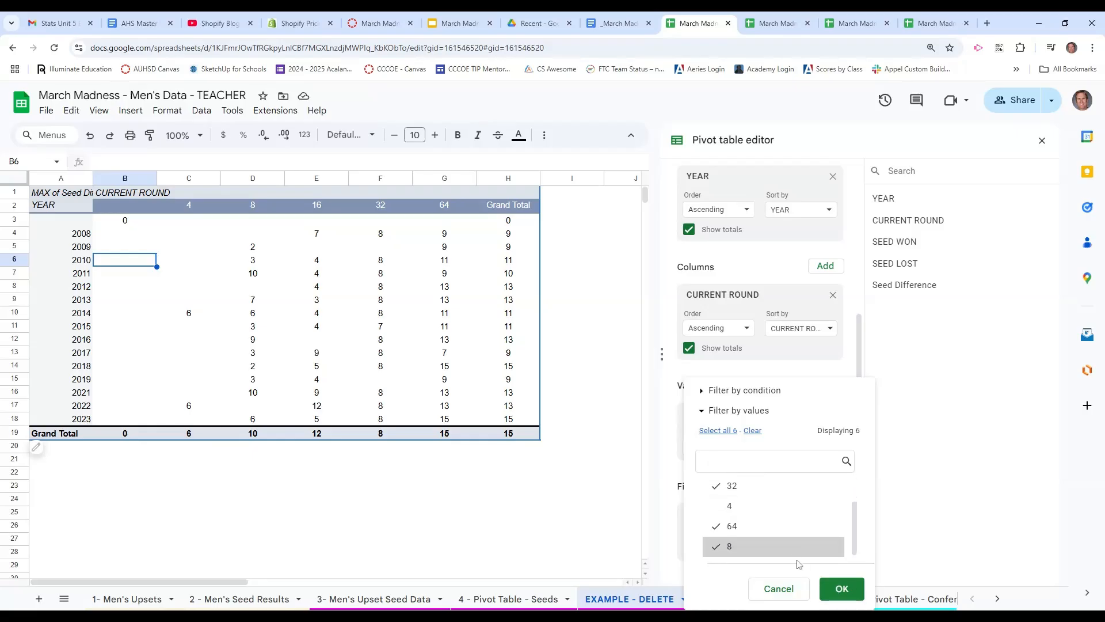
click(840, 588)
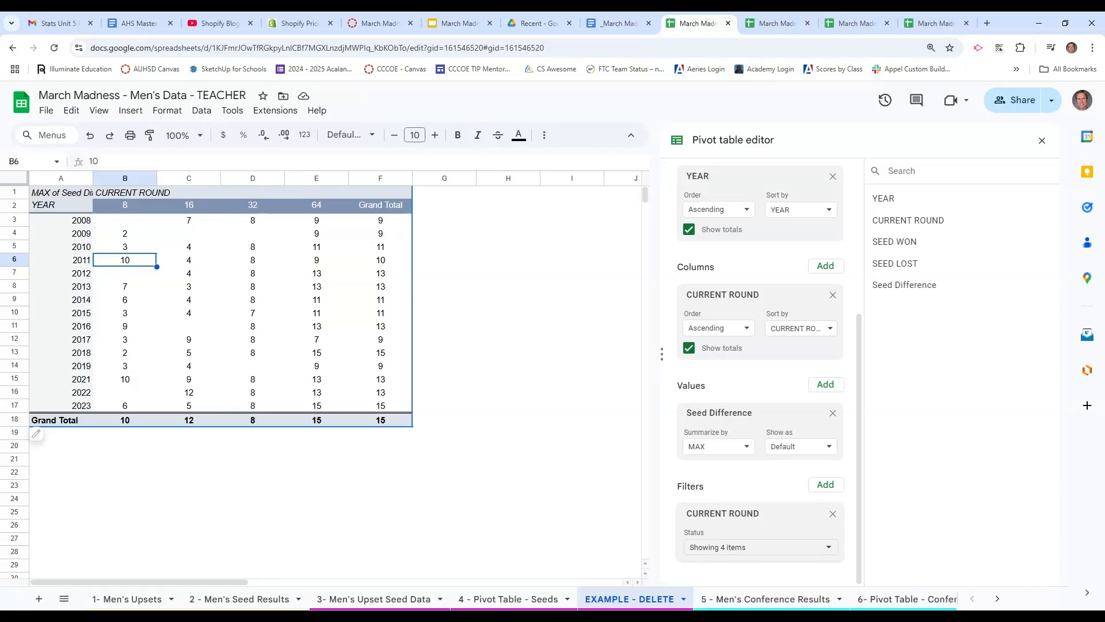
click(833, 514)
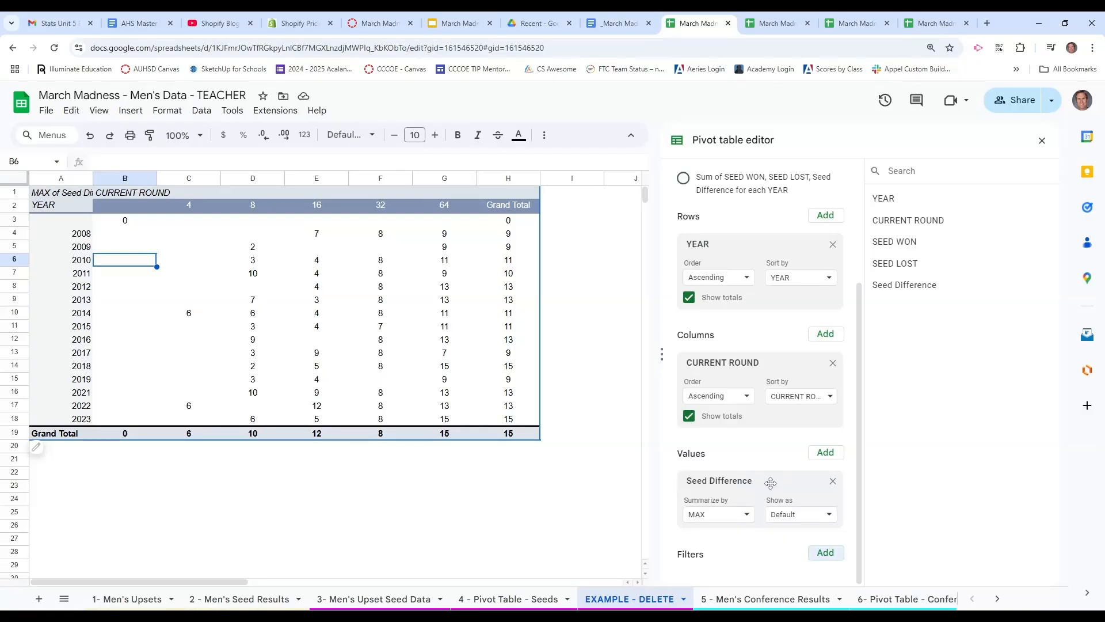
Replace Seed Difference in the pivot table's values with SEED WON, summarized by AVERAGE.
click(833, 481)
drag(899, 242, 717, 553)
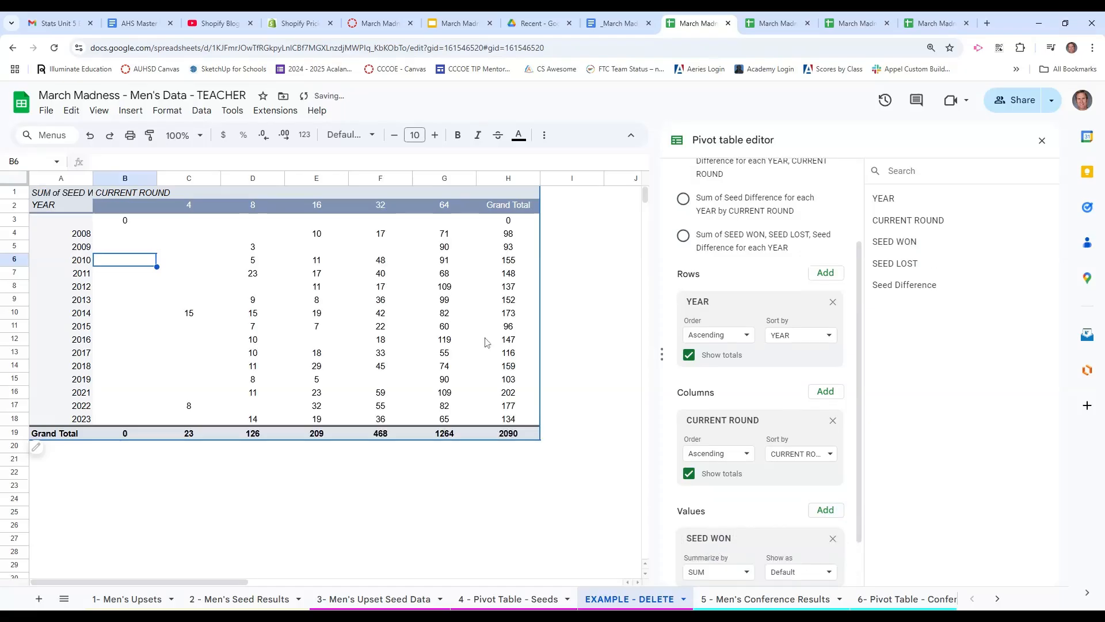
click(751, 575)
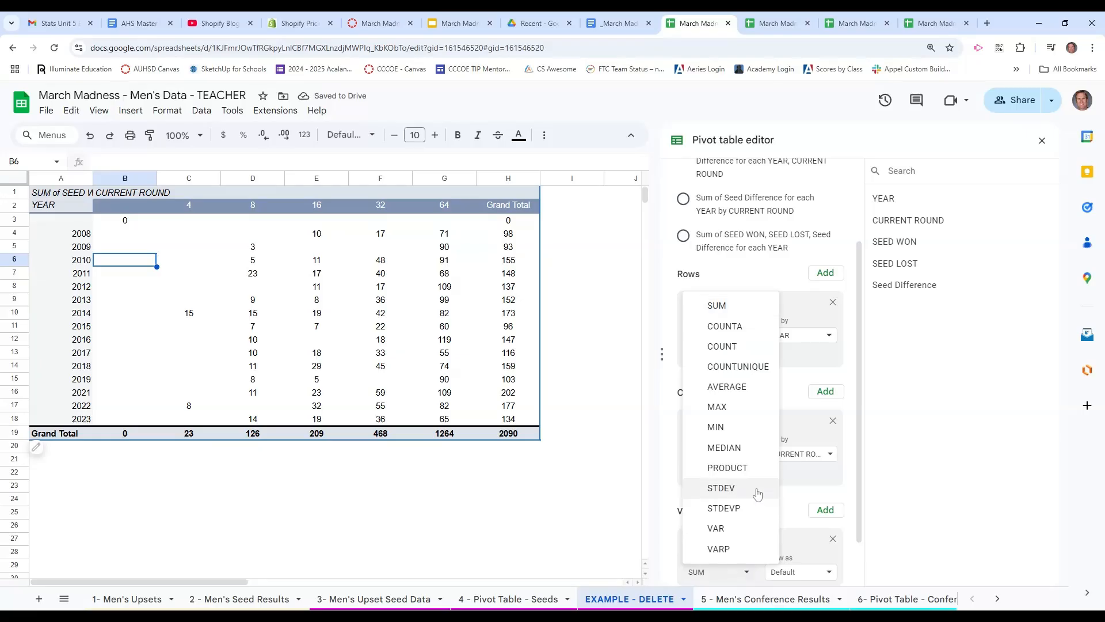
click(731, 387)
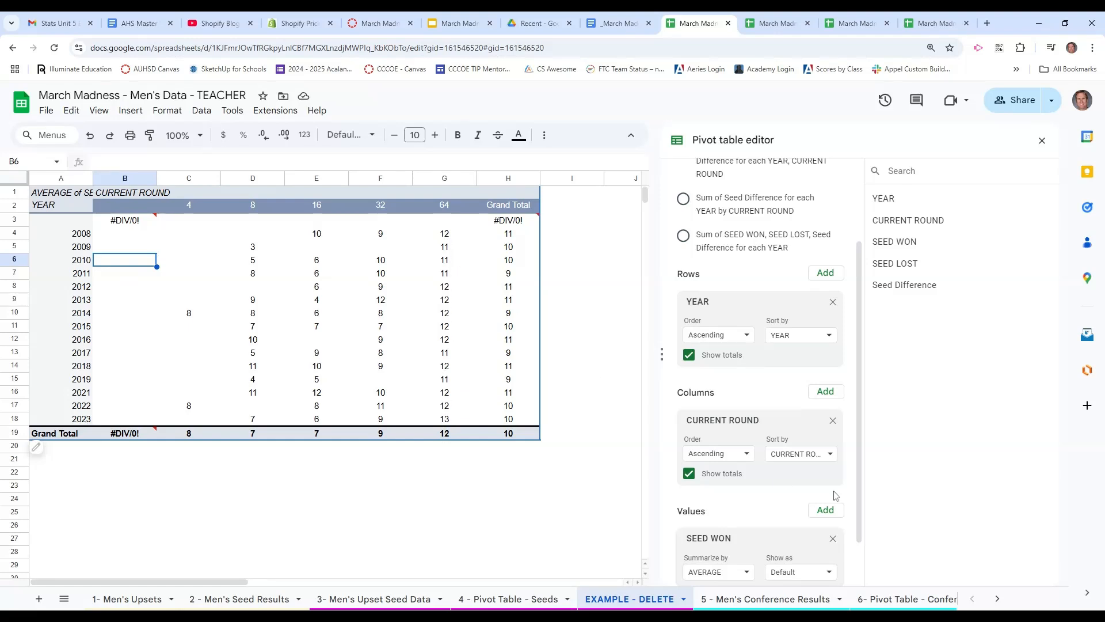
Replace SEED WON in the pivot table's values with SEED LOST.
scroll(852, 512, down, 1)
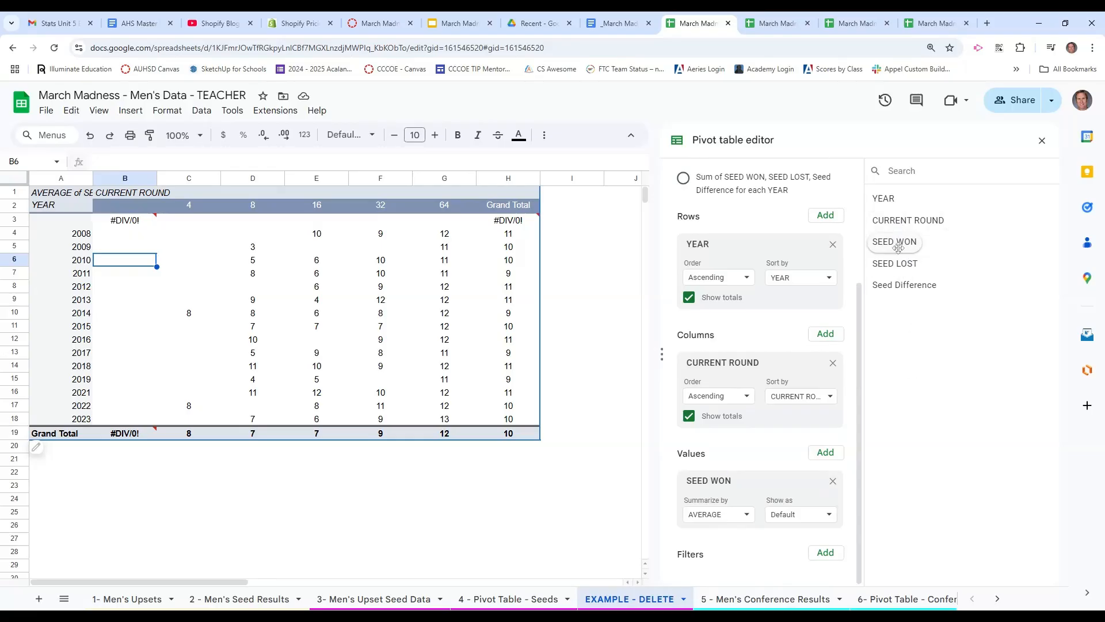
drag(903, 246, 714, 541)
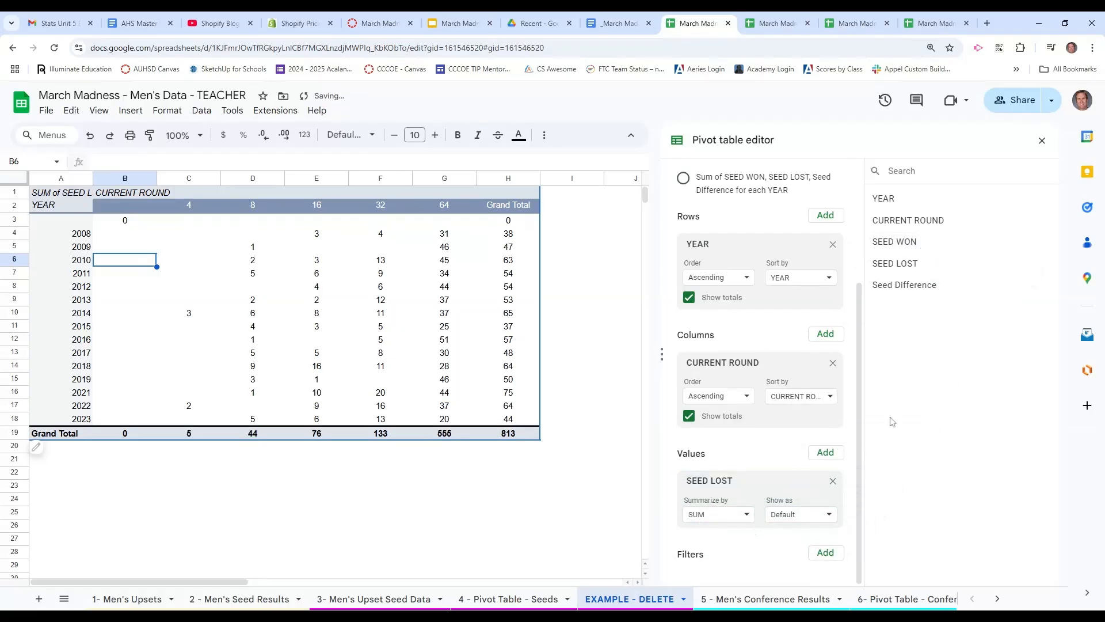
Try SEED WON as a second value, remove it, and try Seed Difference as a second column field before removing that too.
drag(908, 248, 728, 552)
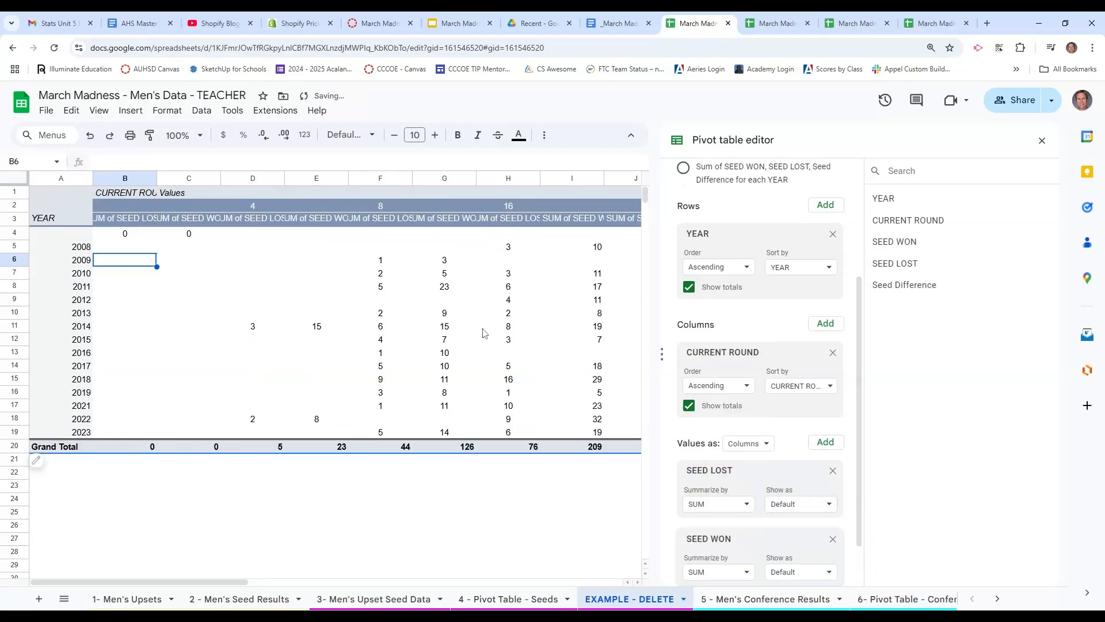
scroll(284, 333, down, 1)
scroll(284, 334, up, 1)
click(832, 538)
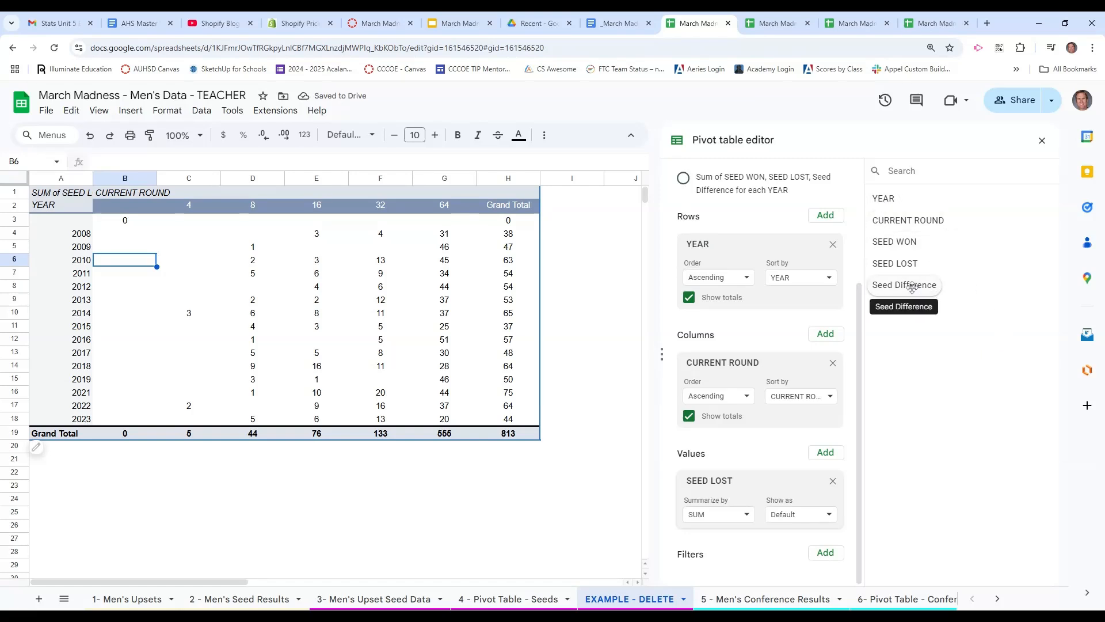
drag(912, 288, 727, 452)
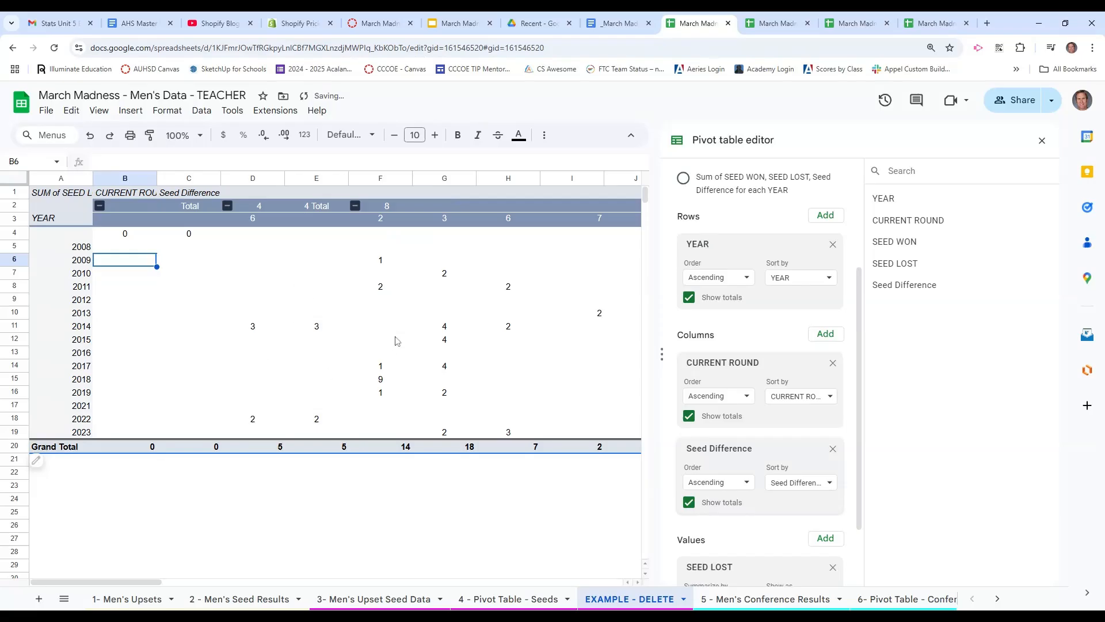
click(835, 451)
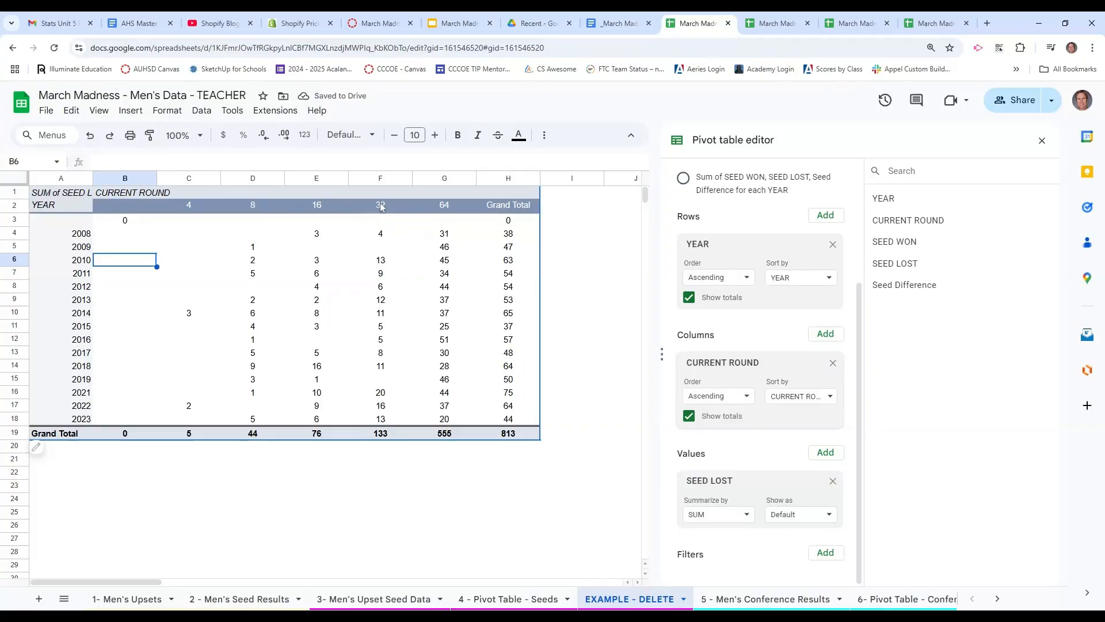
Open the source records behind the pivot table's 2012 value for round 32 in a new detail sheet.
click(380, 210)
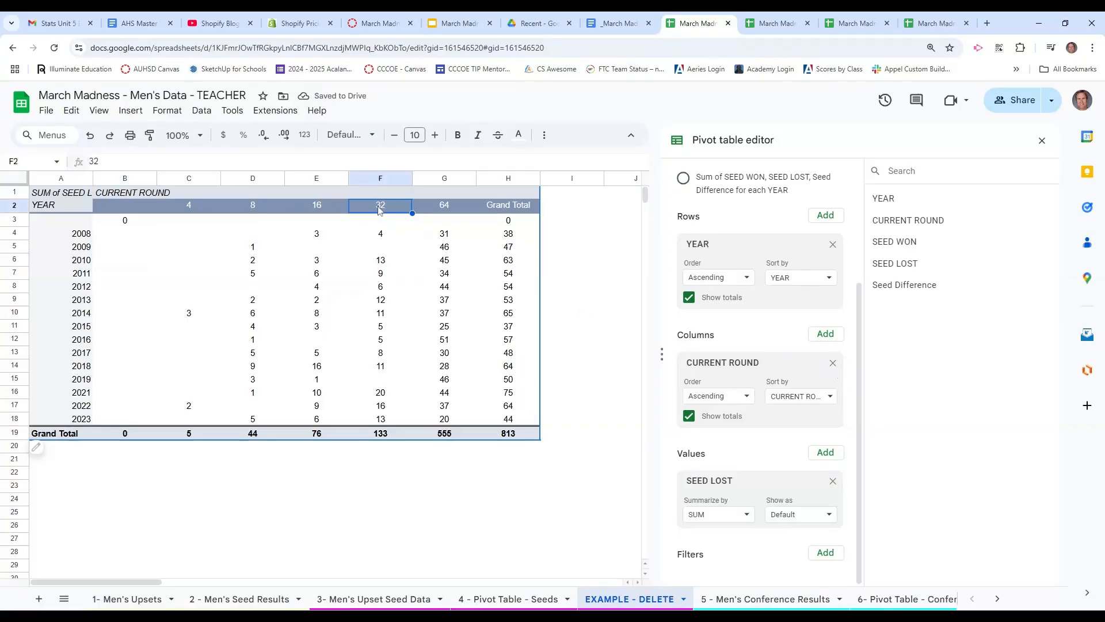
double_click(381, 292)
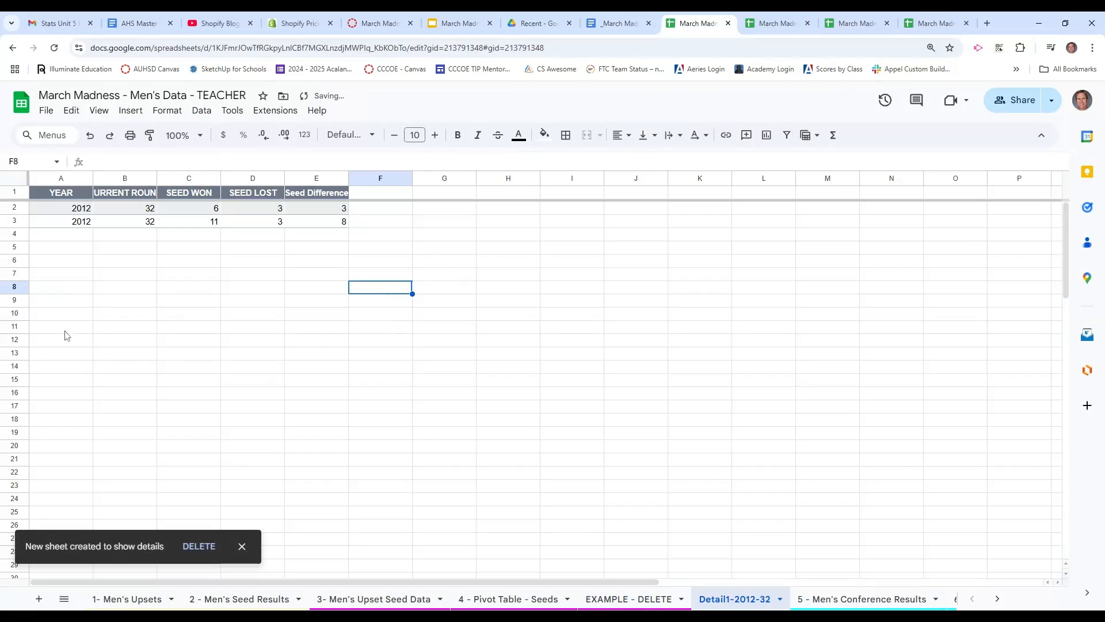